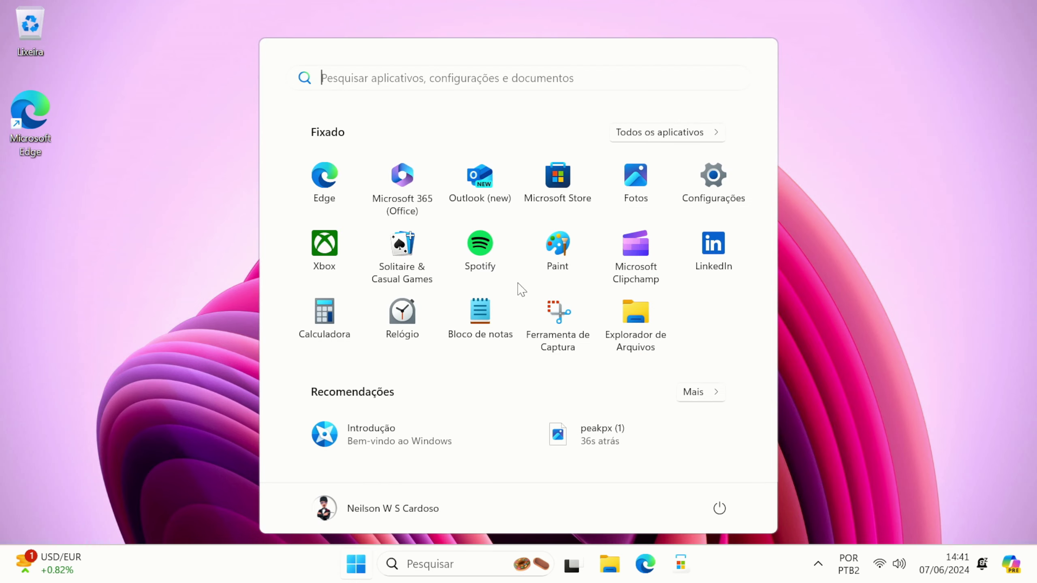
Open the system's About settings and check the Windows version and OS build in the Windows specifications.
left_click(726, 176)
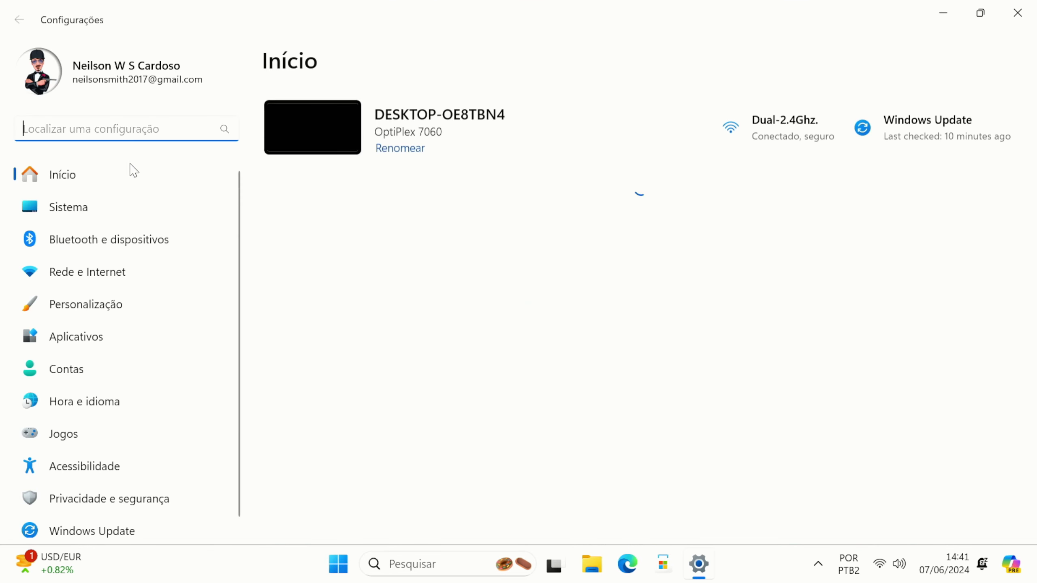
left_click(95, 209)
scroll(454, 320, "down", 15)
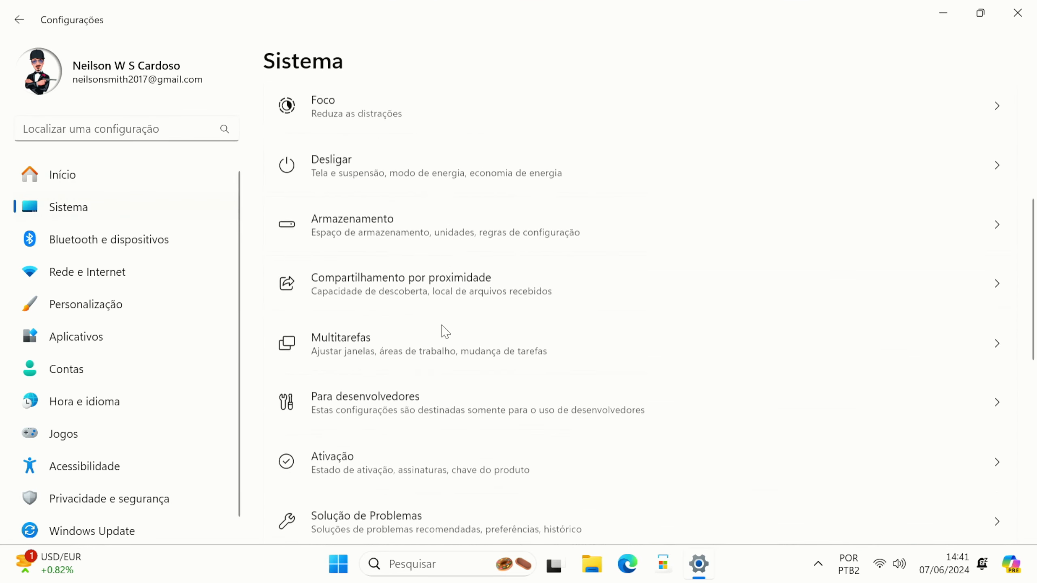
left_click(379, 484)
scroll(405, 412, "down", 5)
left_click_drag(439, 300, 472, 297)
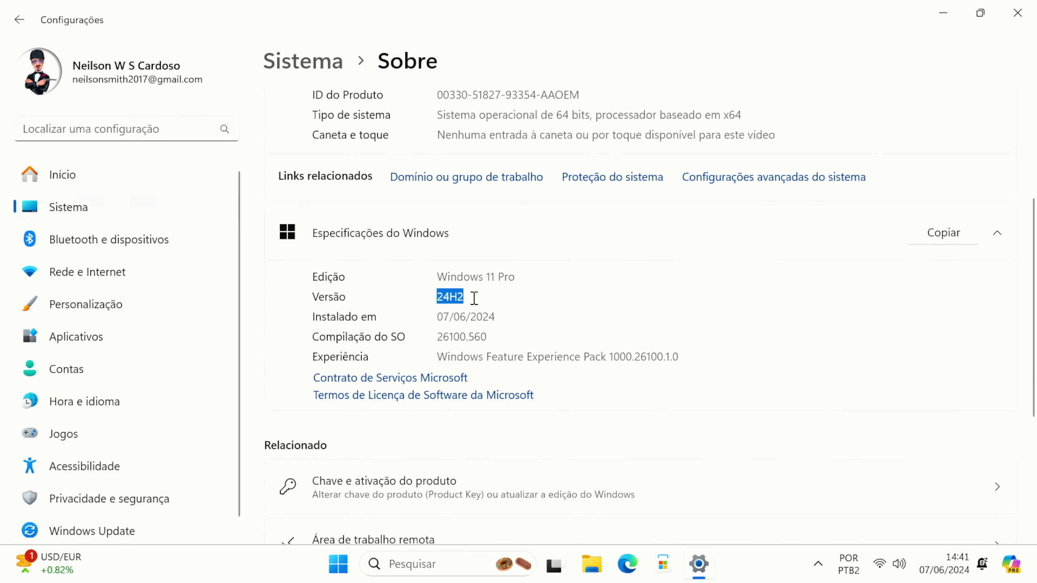
left_click(536, 309)
left_click_drag(489, 337, 436, 337)
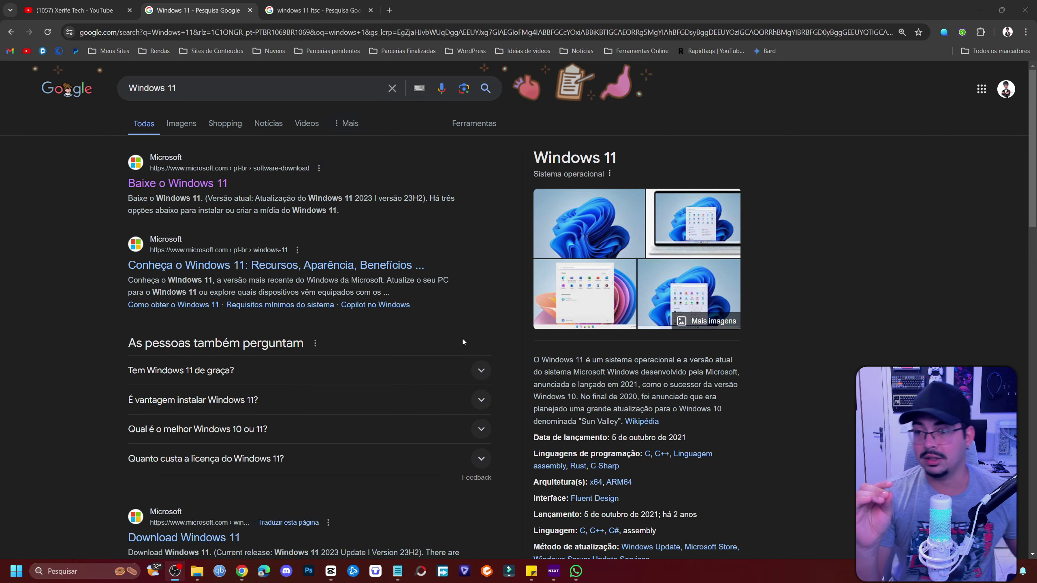
Open Microsoft's Windows 11 download page and the Windows 11 IoT Enterprise LTSC evaluation page from the two search result tabs.
left_click(163, 183)
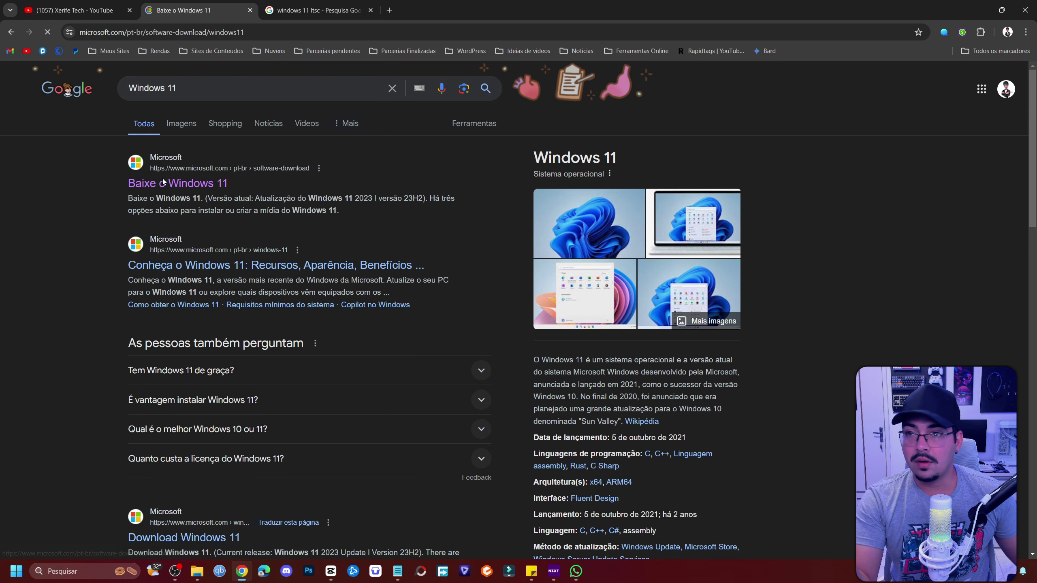
left_click(312, 12)
left_click(210, 216)
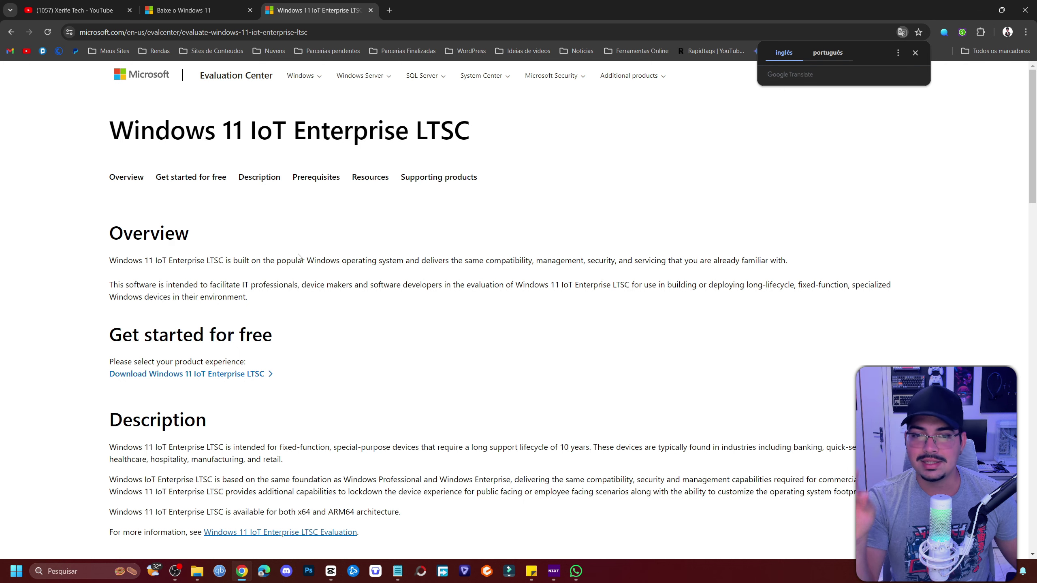
Look through the Windows 11 IoT Enterprise LTSC evaluation page and close its tab.
scroll(289, 246, "down", 12)
scroll(268, 255, "down", 6)
scroll(304, 261, "down", 2)
scroll(302, 264, "up", 10)
key("ctrl+w")
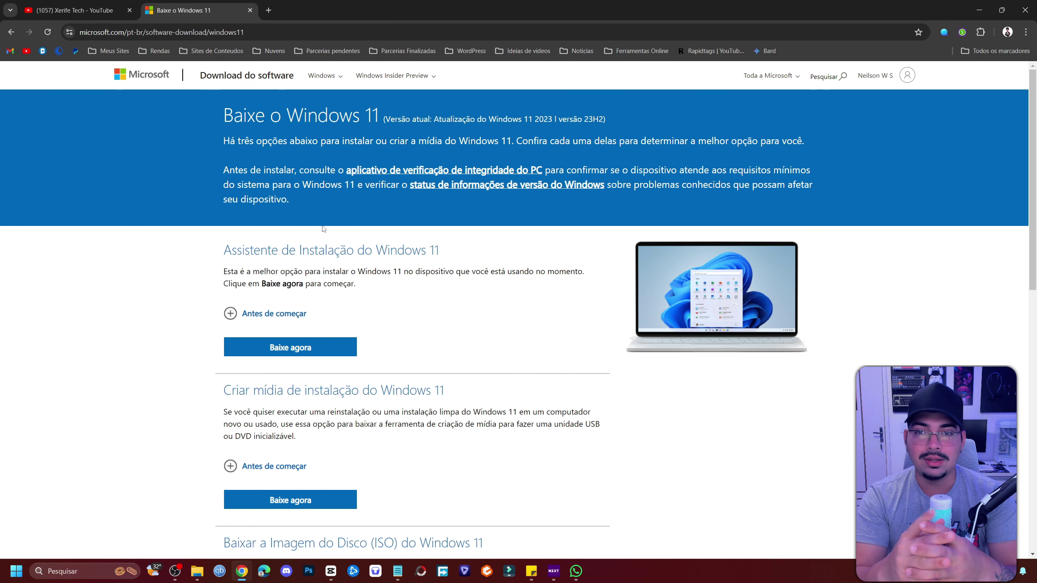
Review the Windows 11 download page, examining the download options and the version offered beside the main heading.
left_click_drag(222, 115, 720, 327)
scroll(752, 345, "down", 5)
scroll(720, 327, "down", 2)
scroll(615, 257, "up", 5)
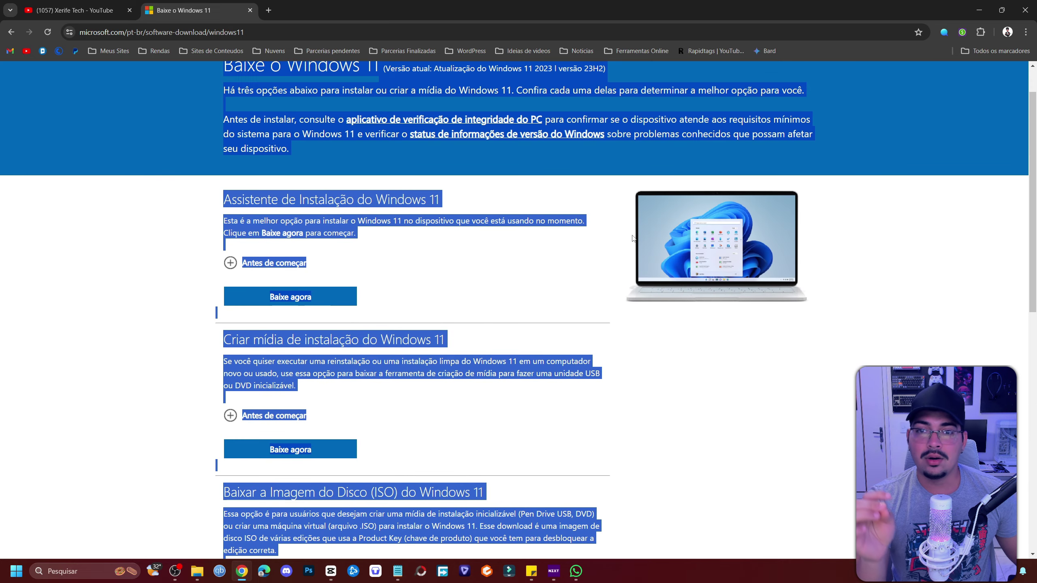
scroll(632, 238, "up", 2)
left_click_drag(632, 239, 454, 113)
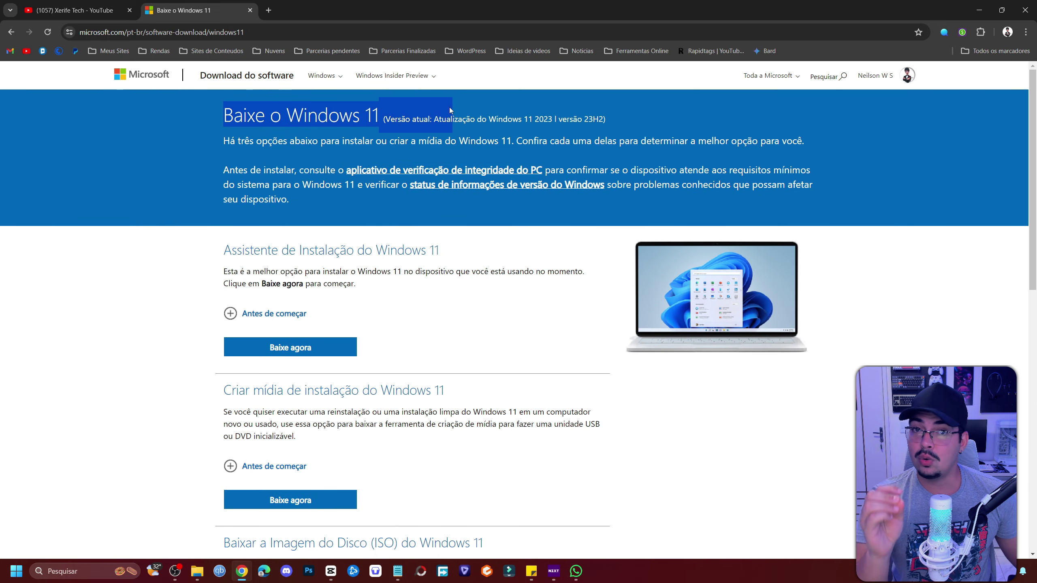
left_click(417, 105)
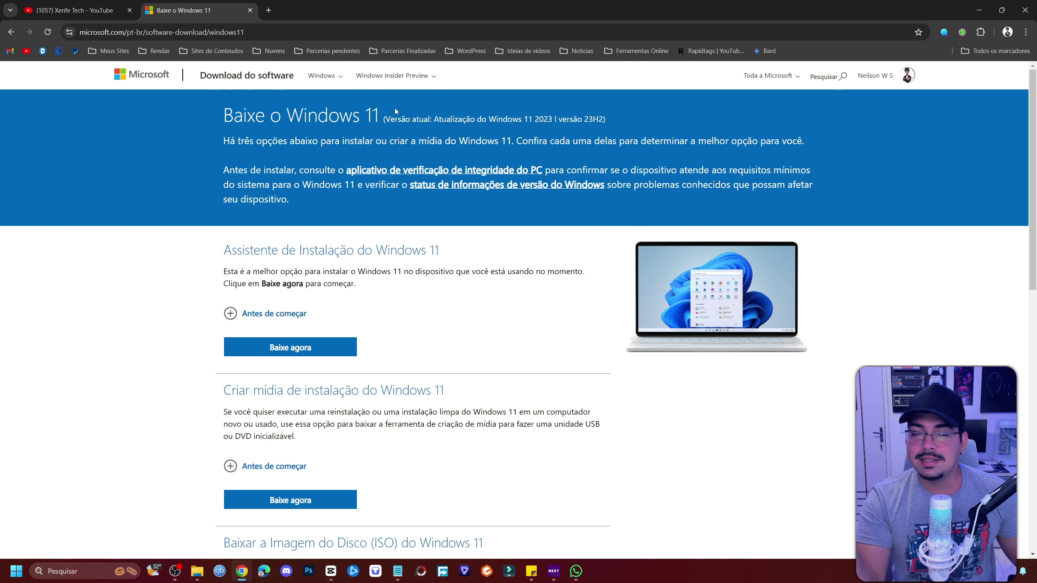
left_click_drag(581, 116, 601, 121)
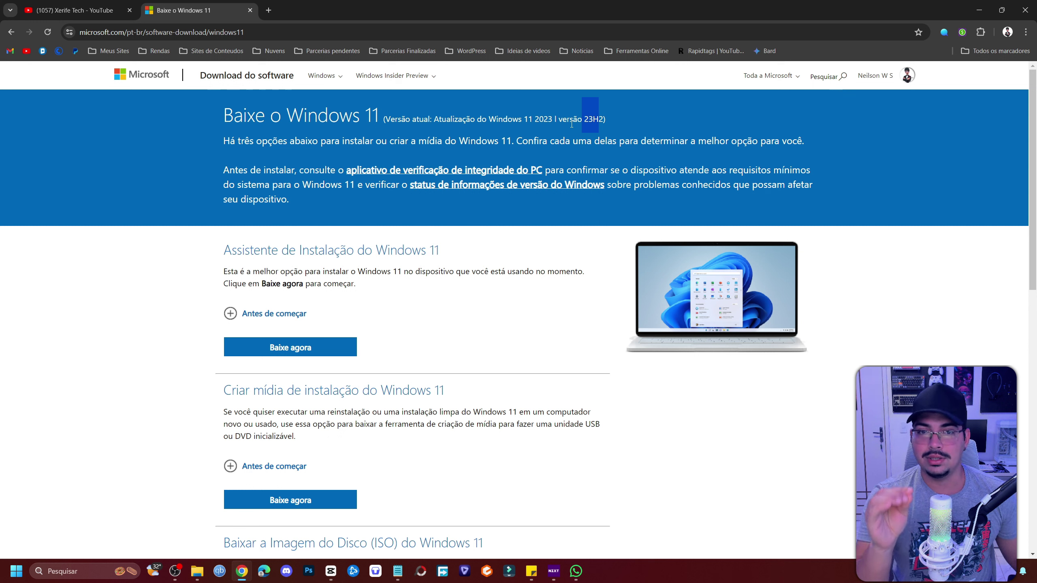
left_click_drag(532, 119, 584, 121)
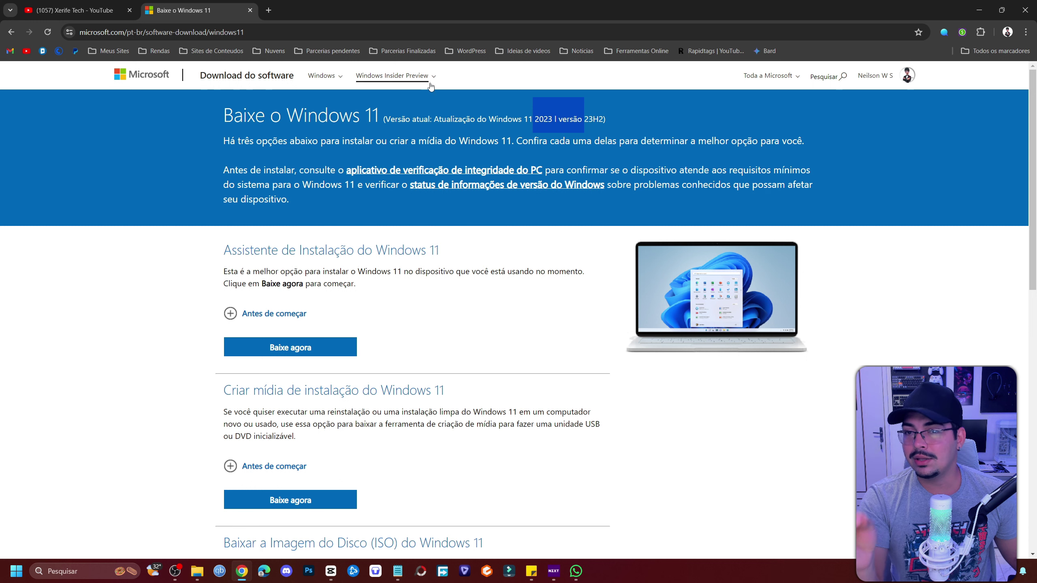
Go to the Windows 10/11 Insider Preview download page.
left_click(394, 76)
left_click(729, 120)
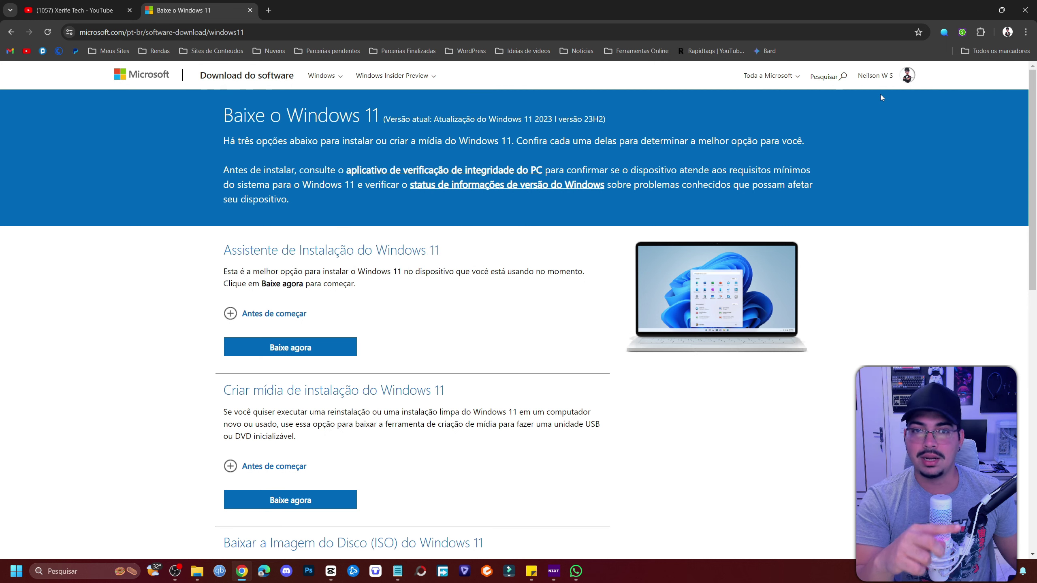
left_click(429, 79)
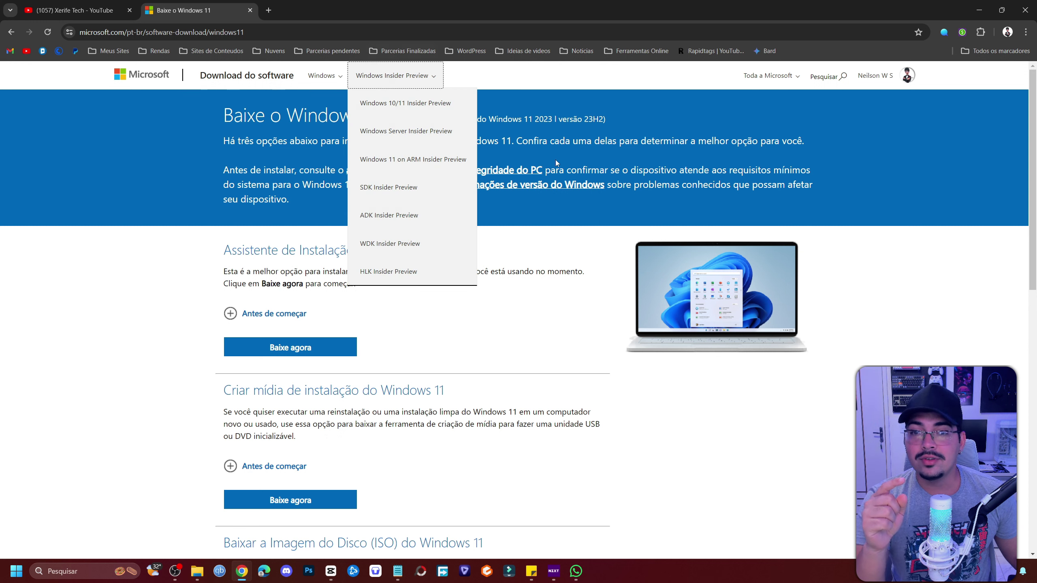
left_click(402, 105)
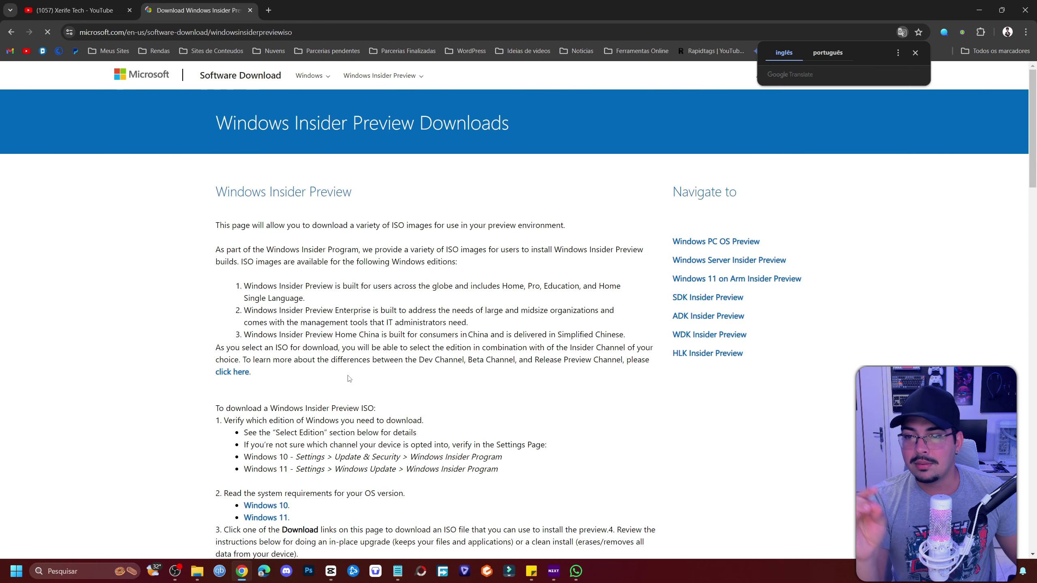
Translate the Insider Preview page into Portuguese and read through its download and installation instructions.
right_click(291, 253)
left_click(359, 419)
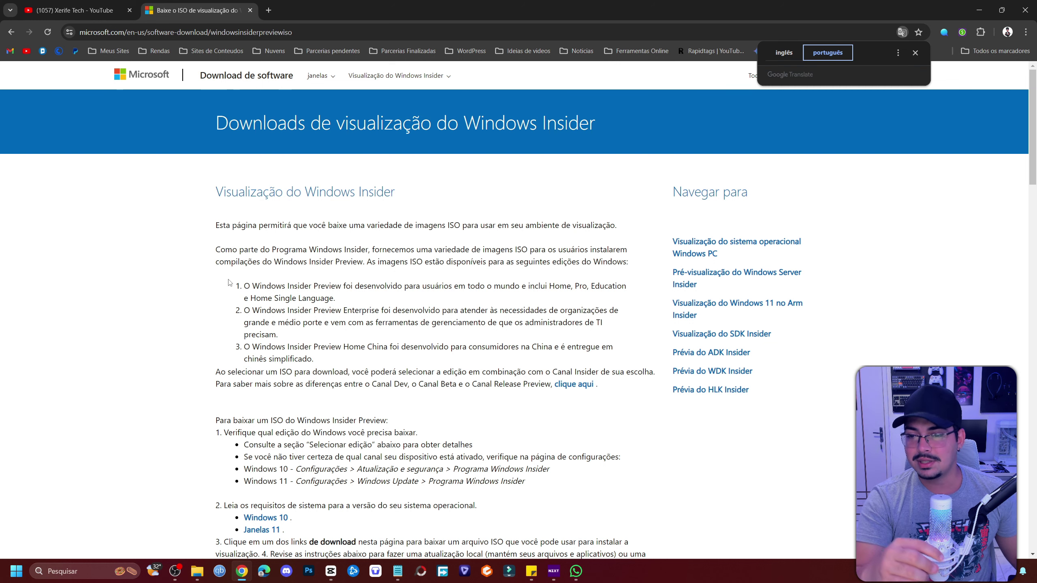
scroll(217, 363, "down", 5)
scroll(311, 298, "down", 3)
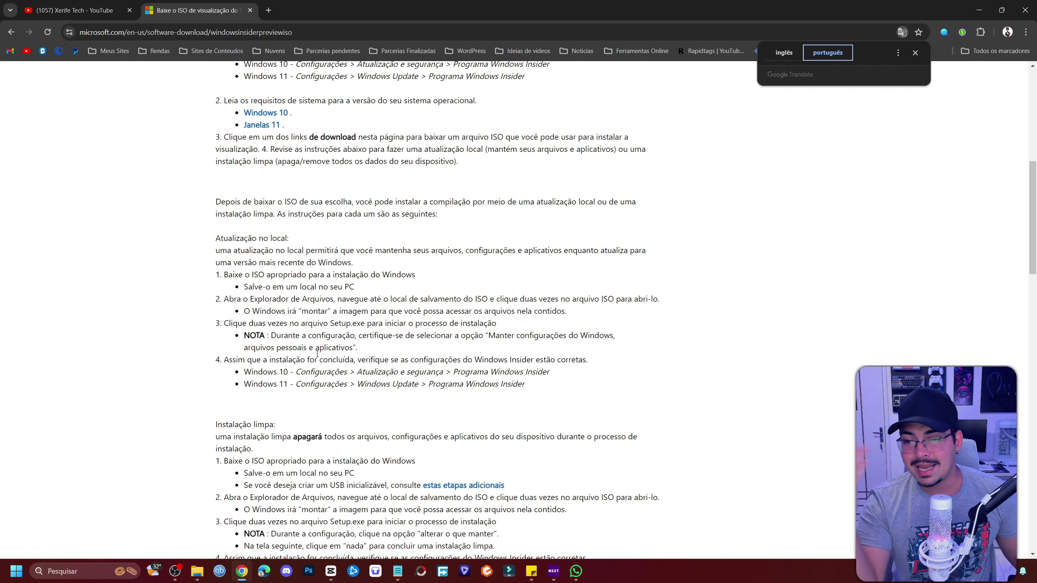
scroll(347, 411, "down", 18)
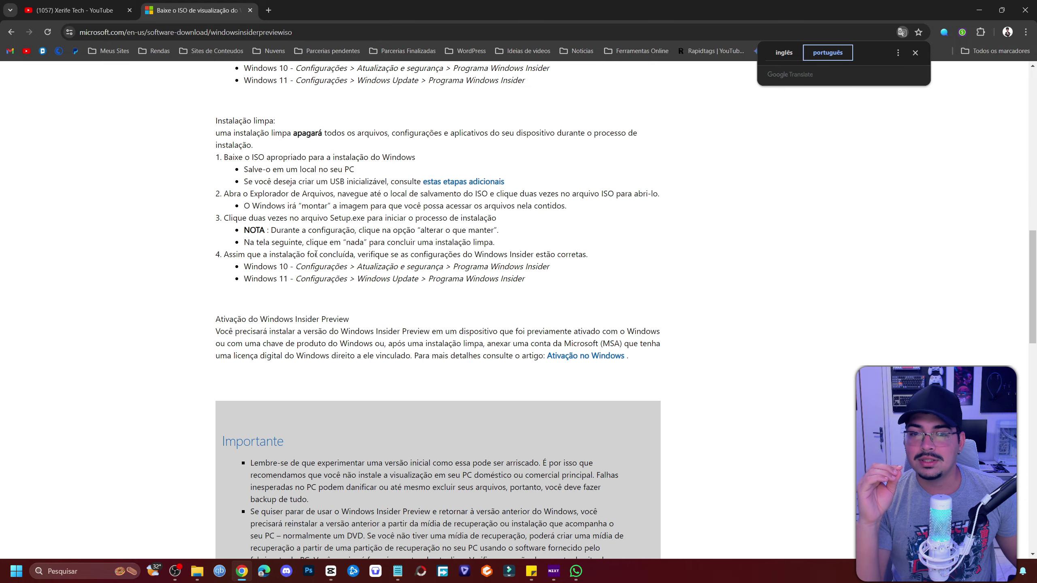
Check which Insider Preview editions are offered for download in the edition list.
left_click(377, 278)
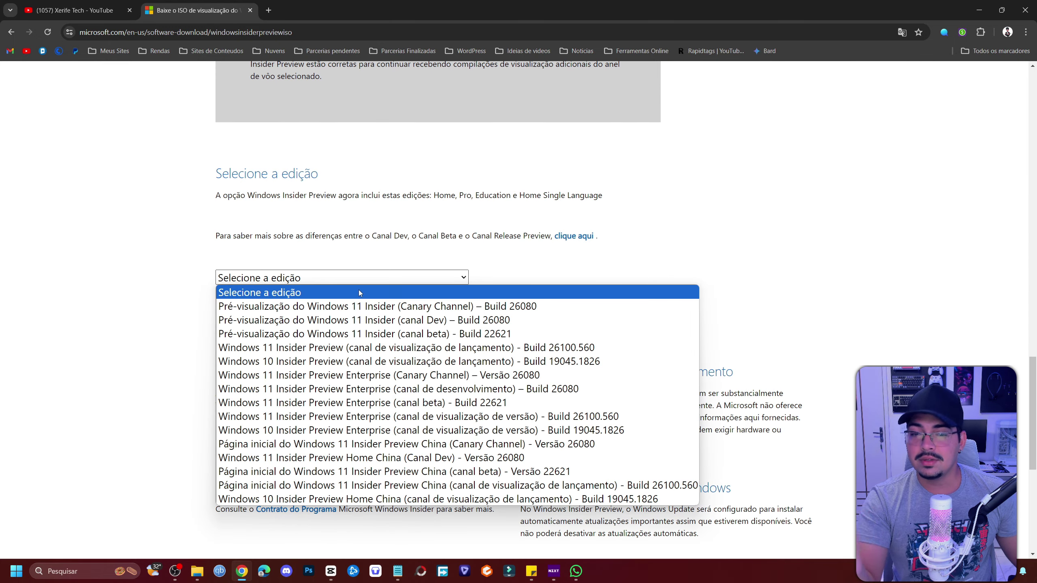
left_click(416, 287)
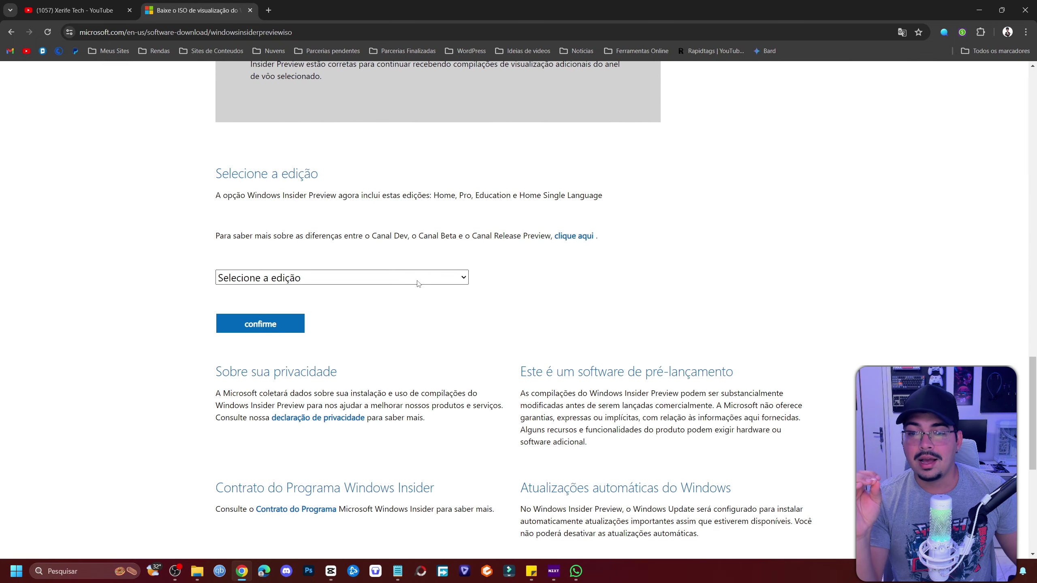
left_click(400, 281)
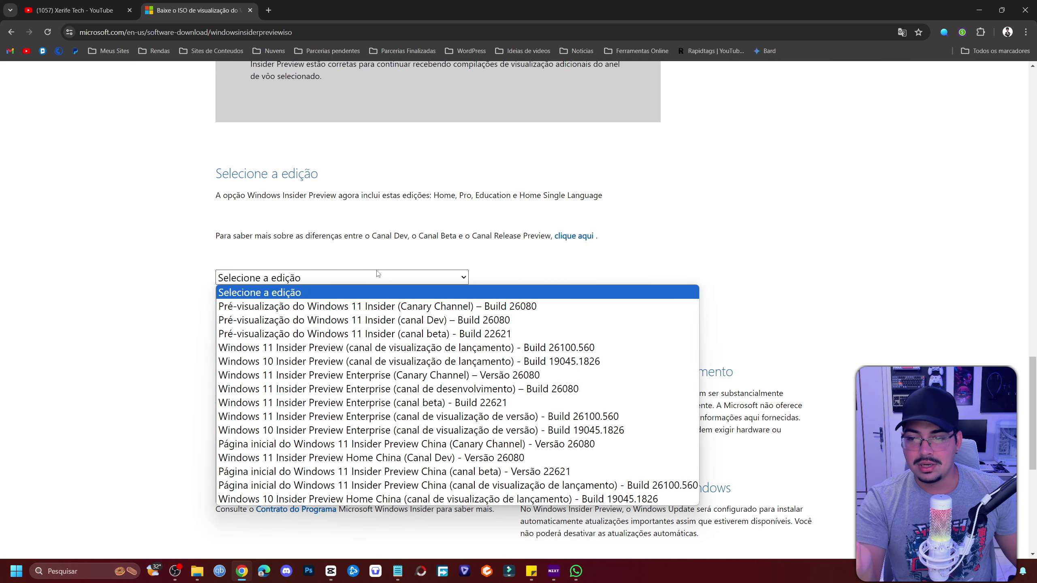
Return the page to its original English text and show the edition choices again.
left_click(903, 32)
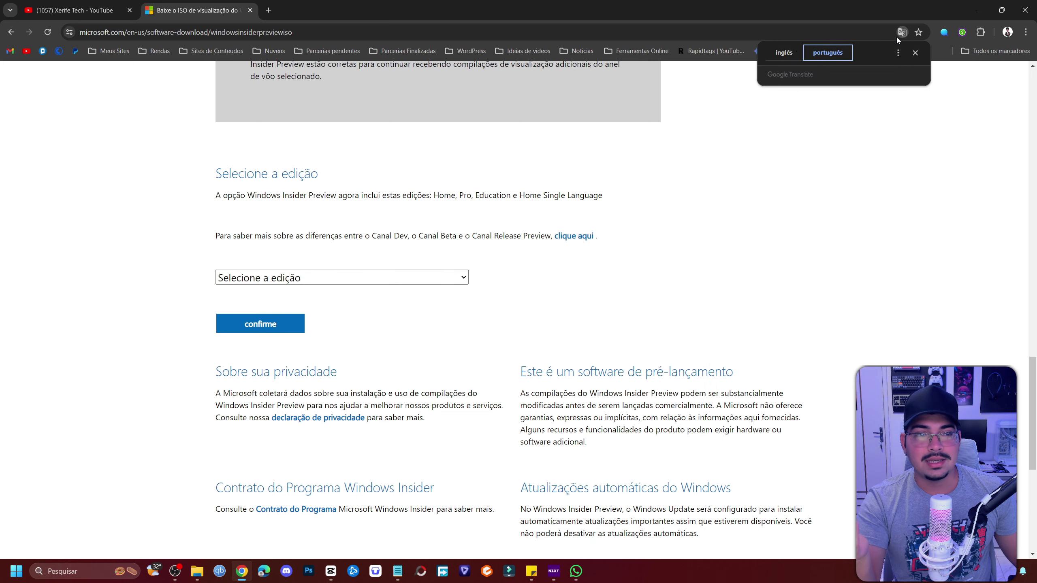
left_click(807, 54)
left_click(306, 265)
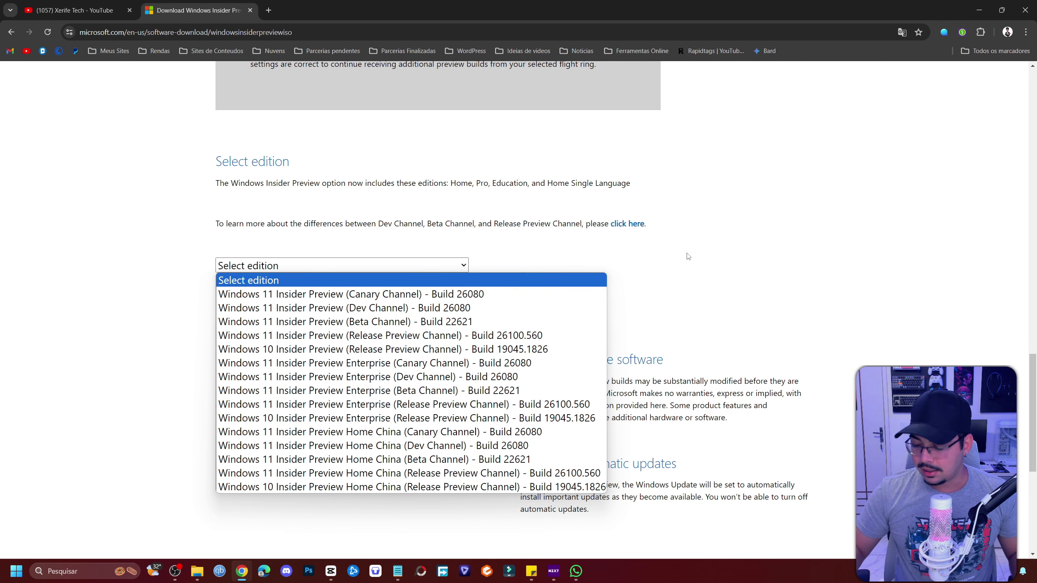
Run winver to check this computer's Windows version and build, then close the information window.
key("super+r")
type("w")
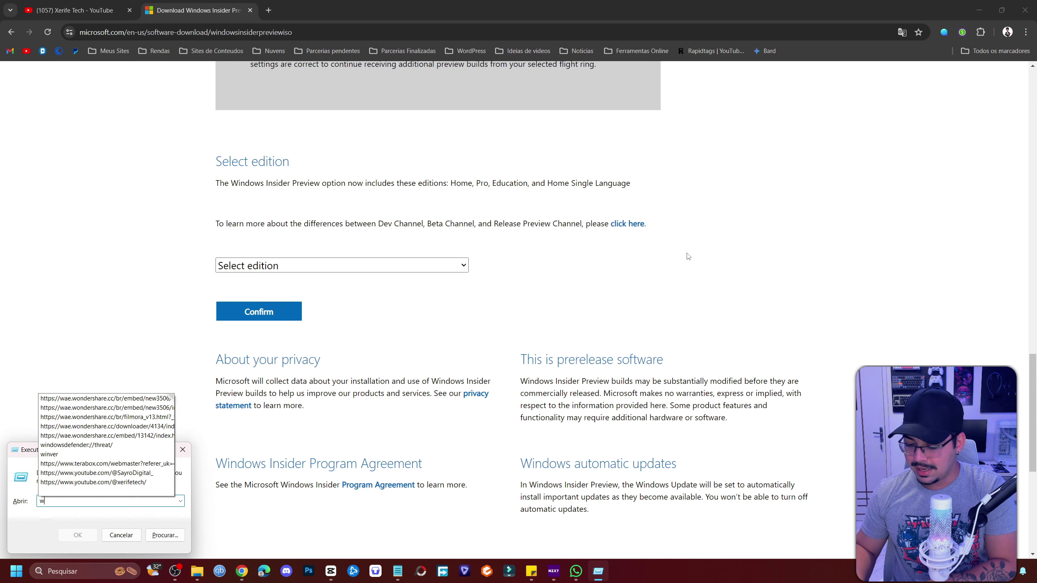
type("inver")
key("Return")
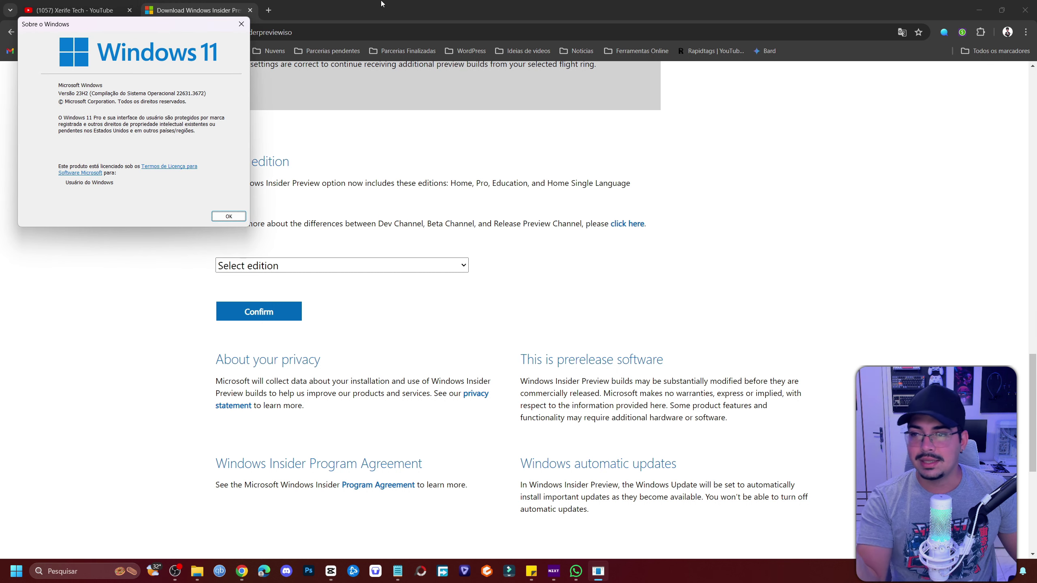
left_click_drag(124, 33, 627, 136)
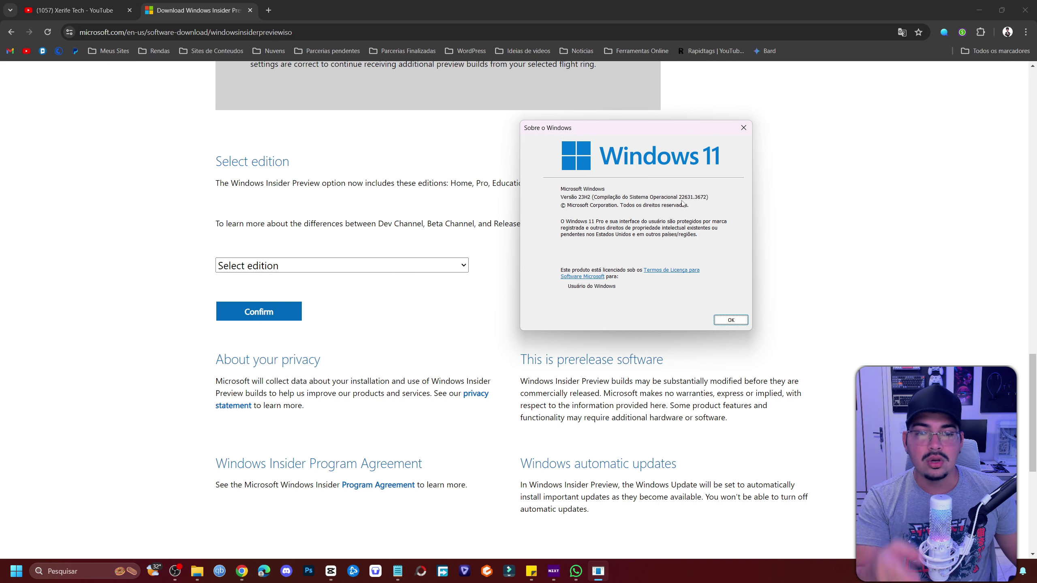
key("Escape")
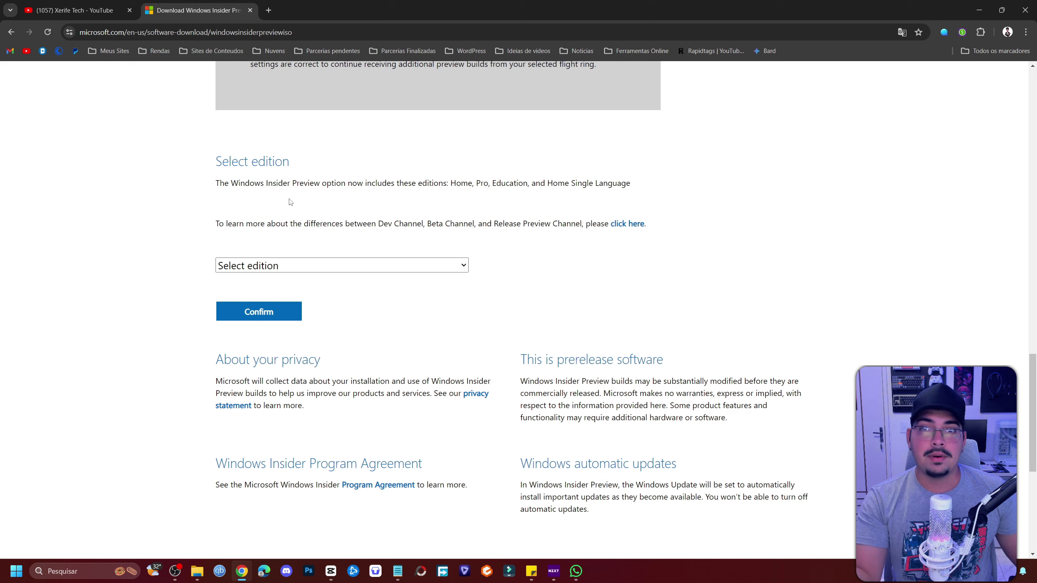
Select the edition Windows 11 Insider Preview (Release Preview Channel) - Build 26100.560 and confirm it.
left_click(310, 266)
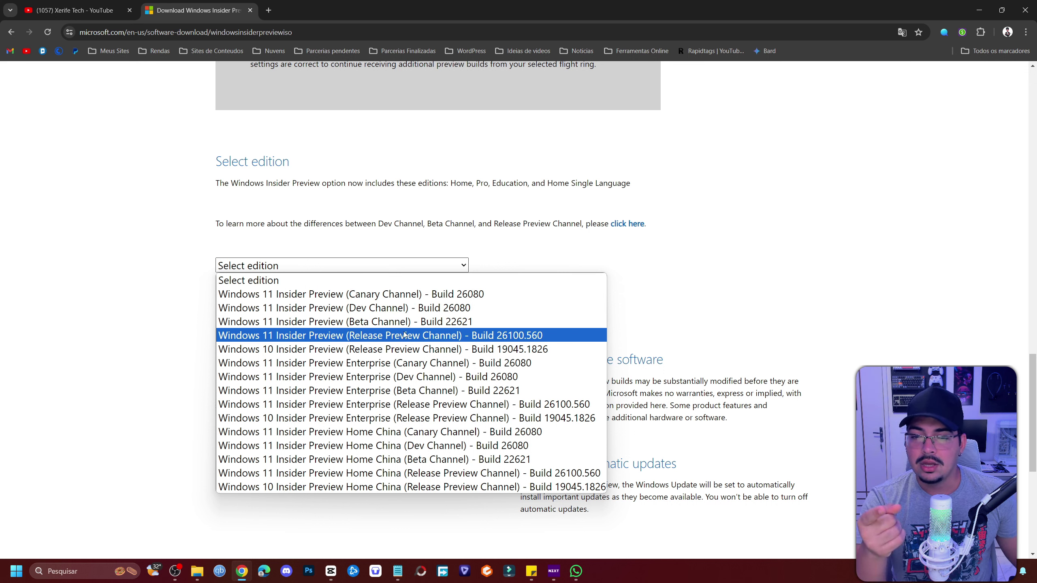
left_click(392, 335)
left_click(259, 311)
Choose Brazilian Portuguese as the product language and confirm it.
scroll(323, 298, "down", 5)
left_click(271, 195)
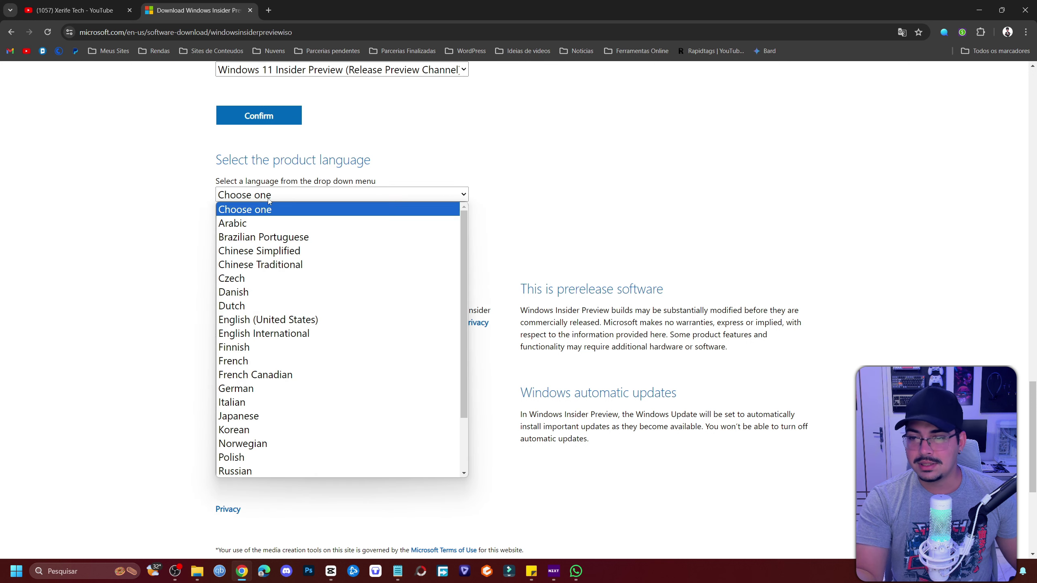
left_click(302, 237)
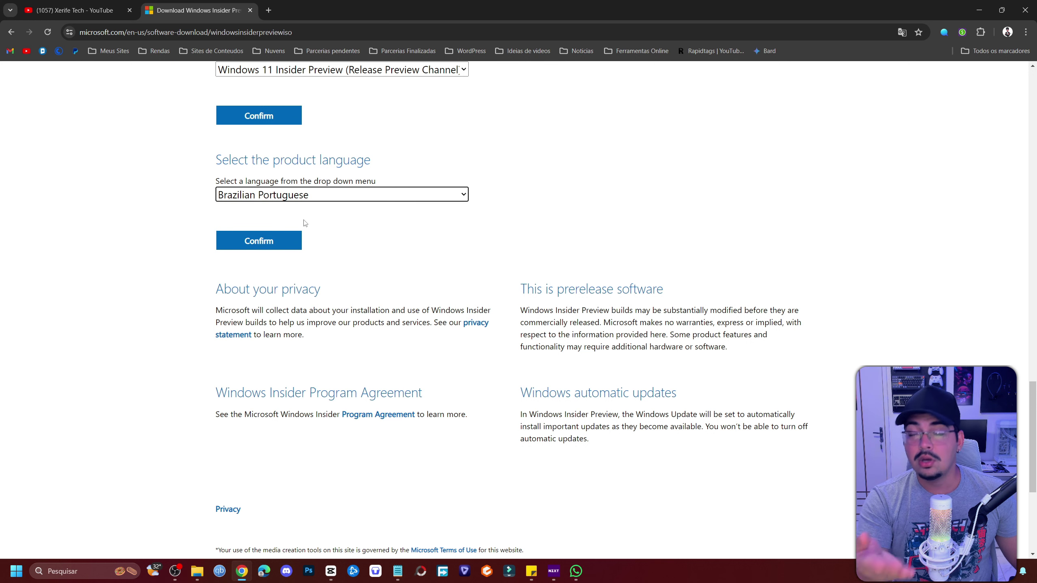
left_click(263, 241)
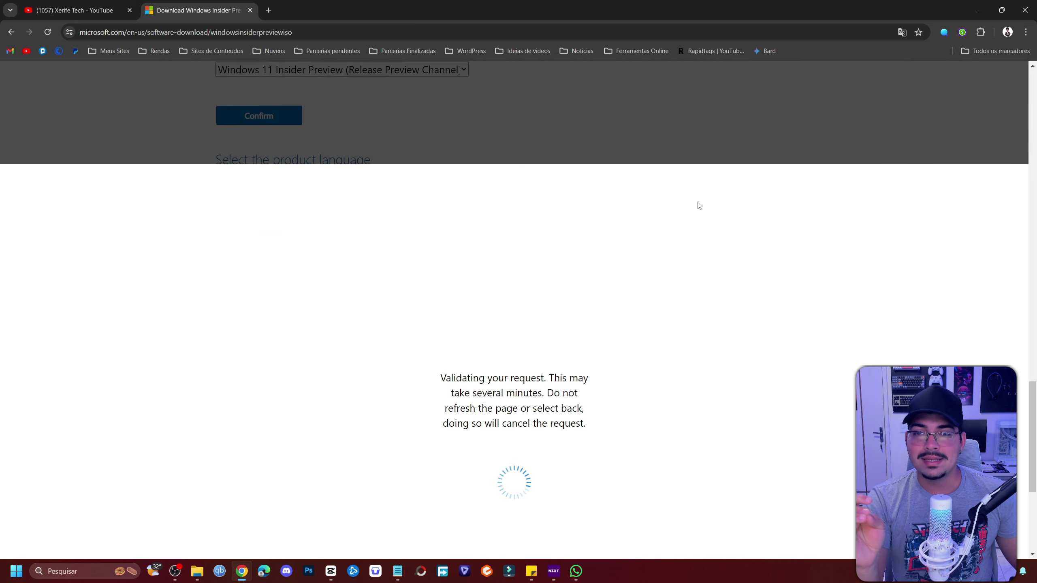
Start the 64-bit download of the Windows 11 Client Insider Preview Build 26100.560 ISO.
scroll(362, 256, "up", 4)
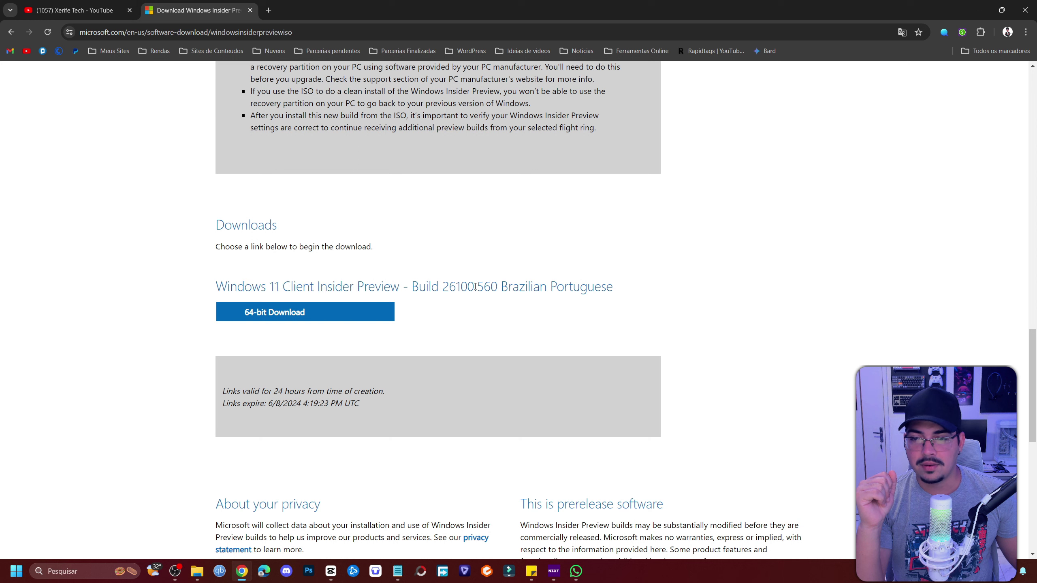
left_click(303, 315)
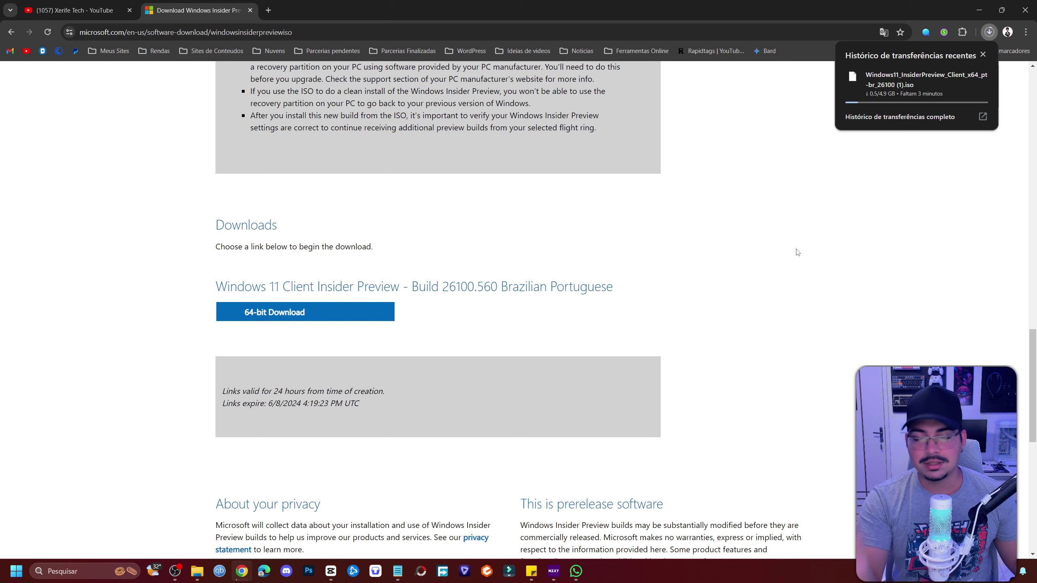
scroll(761, 273, "up", 6)
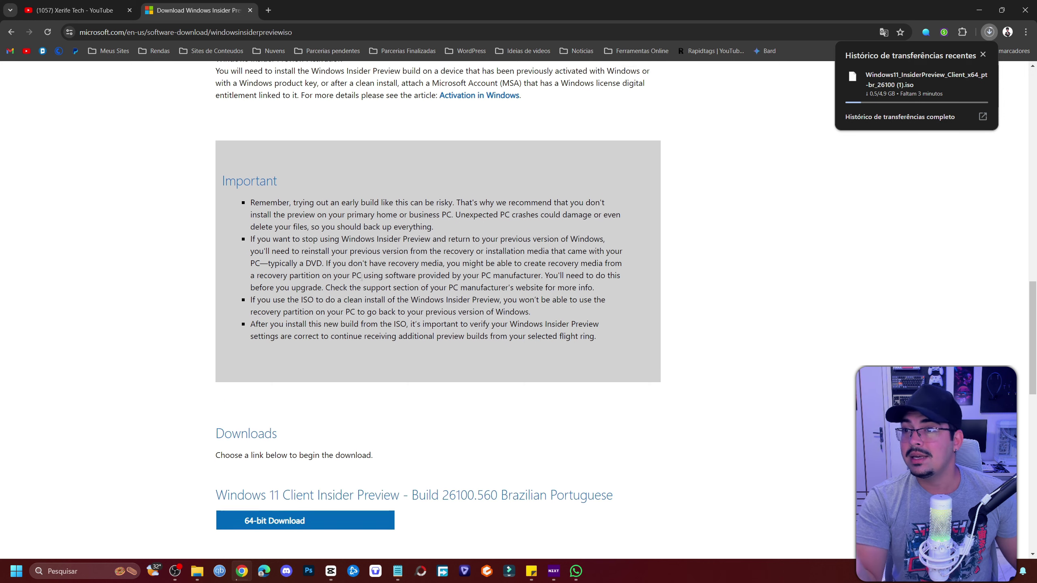
left_click(121, 37)
left_click(409, 253)
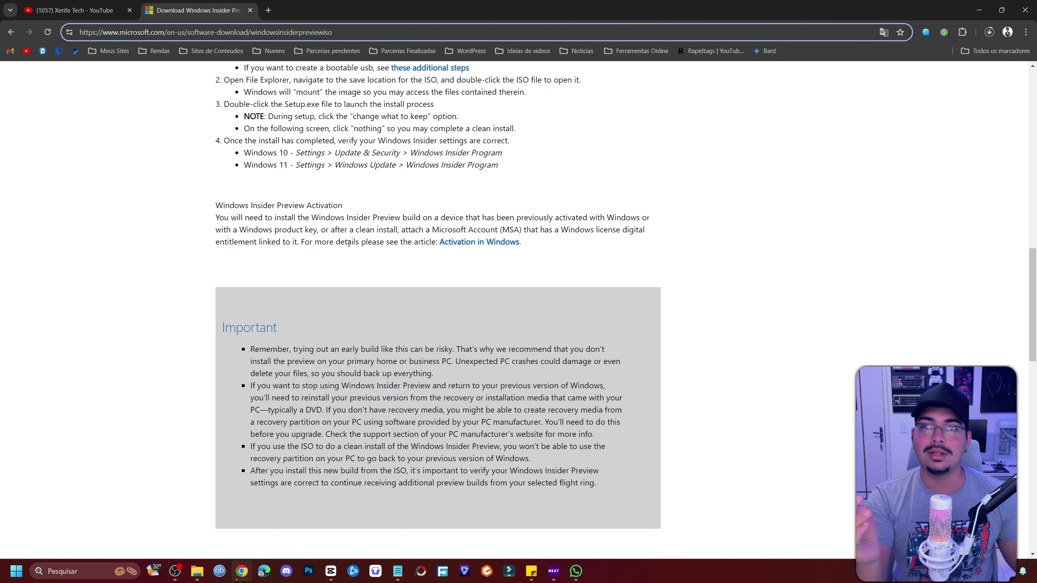
Open the Portuguese Rufus website from the Google search results and go down to its downloads.
scroll(408, 255, "up", 2)
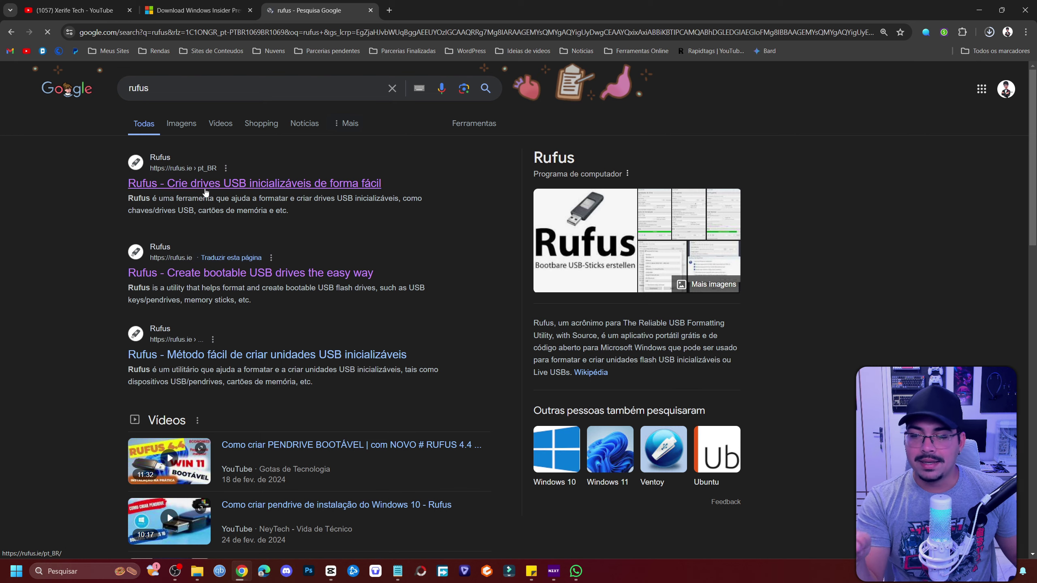
left_click(199, 193)
scroll(462, 374, "down", 5)
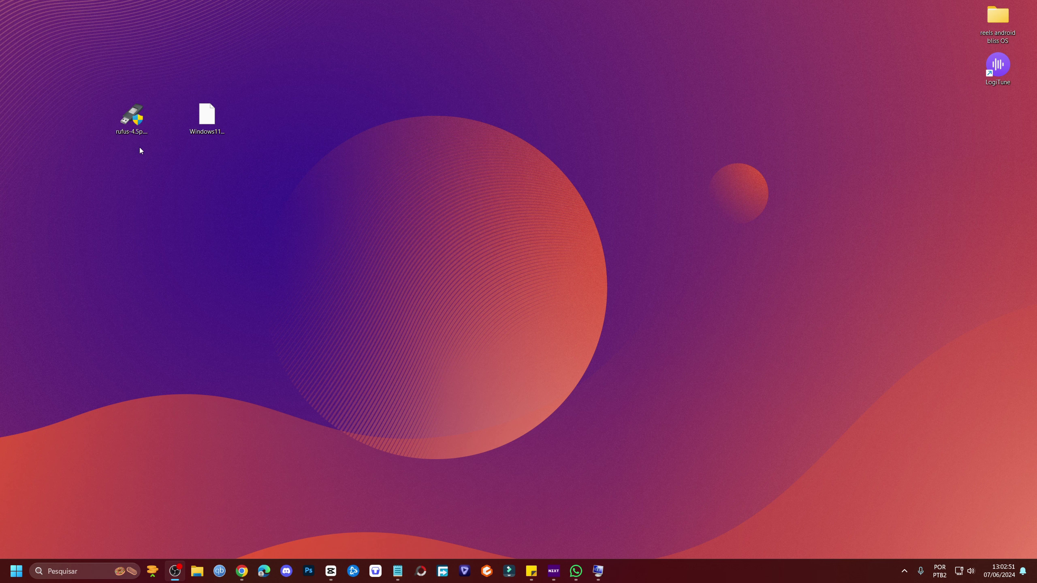
Launch Rufus 4.5 portable with permission to make changes, and load the desktop's Windows 11 Insider Preview ISO as its boot image.
double_click(125, 130)
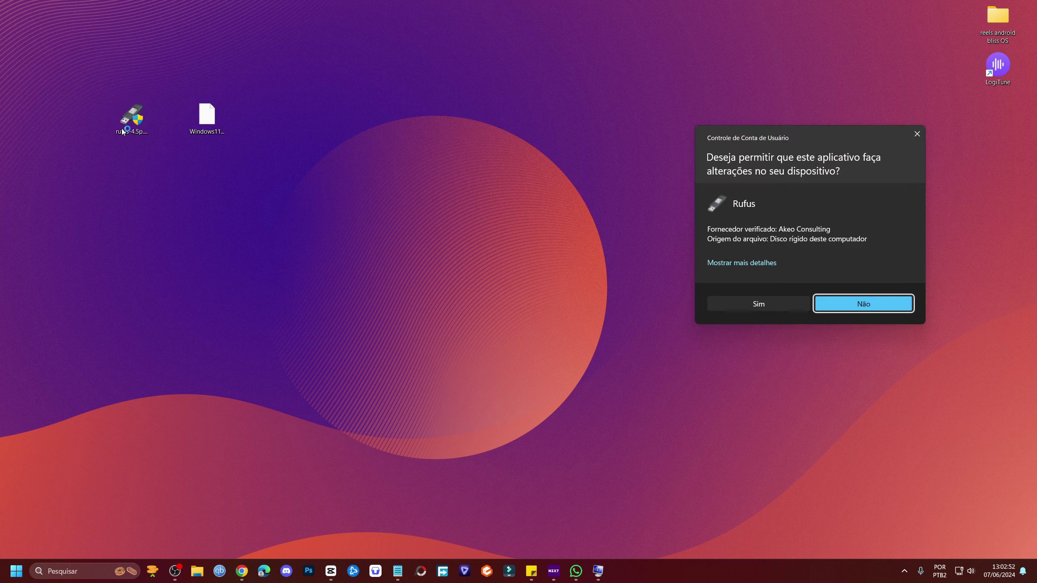
left_click(740, 300)
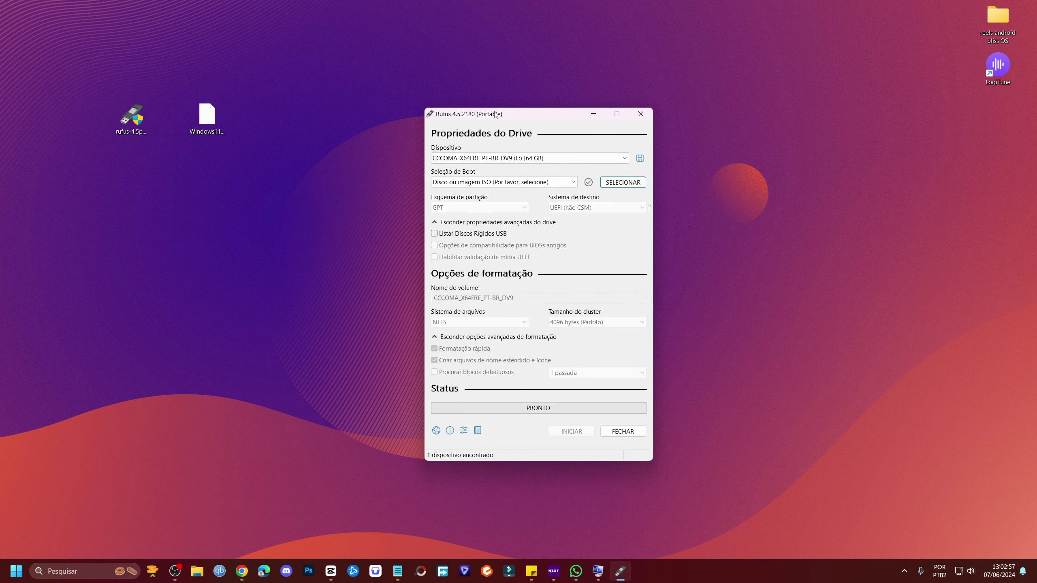
left_click_drag(496, 114, 419, 90)
left_click_drag(207, 118, 493, 236)
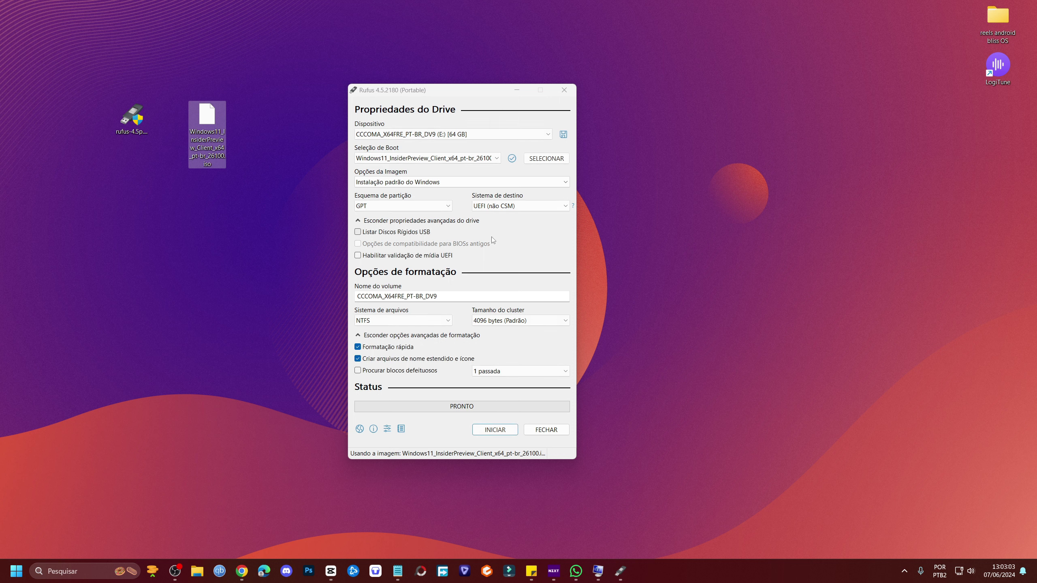
Set the USB drive's partition scheme to MBR.
left_click(410, 205)
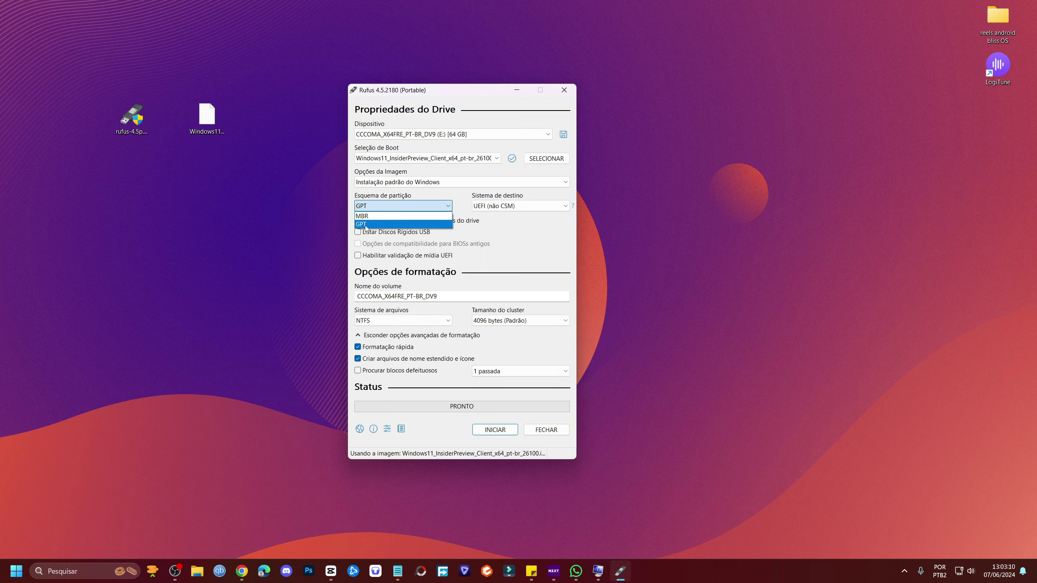
left_click(390, 215)
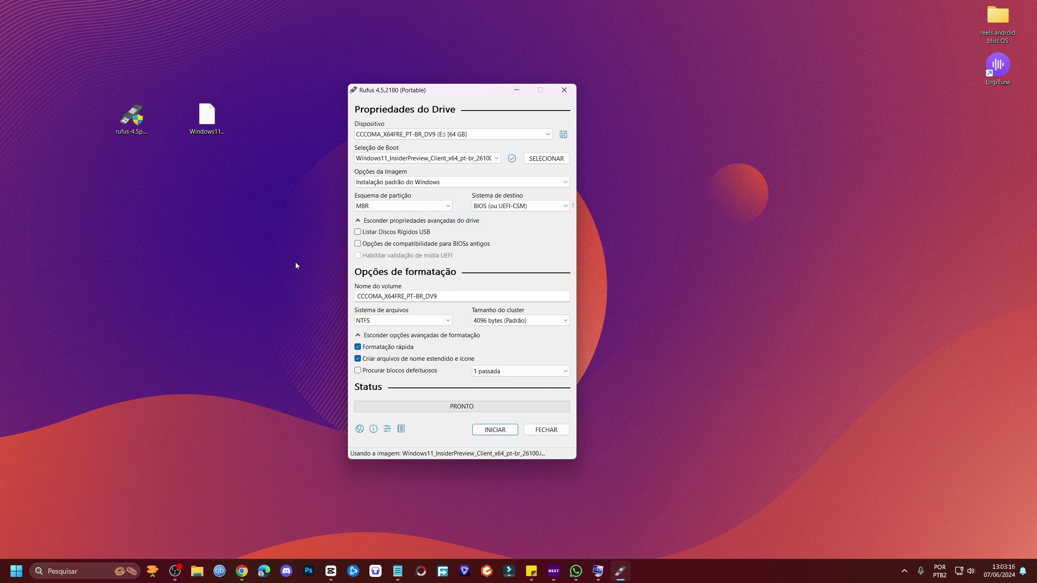
Check the computer's BIOS mode in the Windows System Information tool, and close it.
key("super")
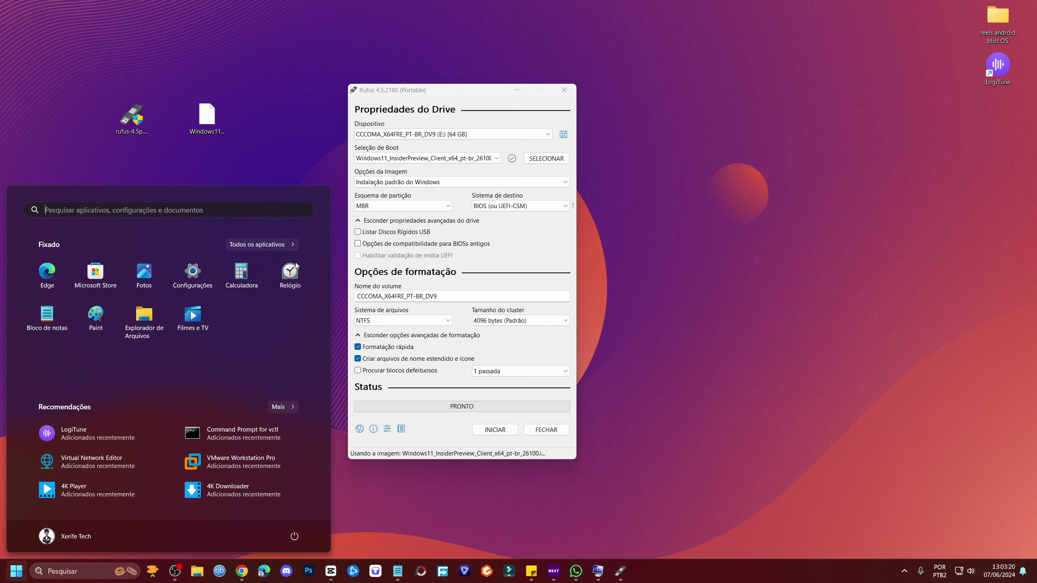
type("msin")
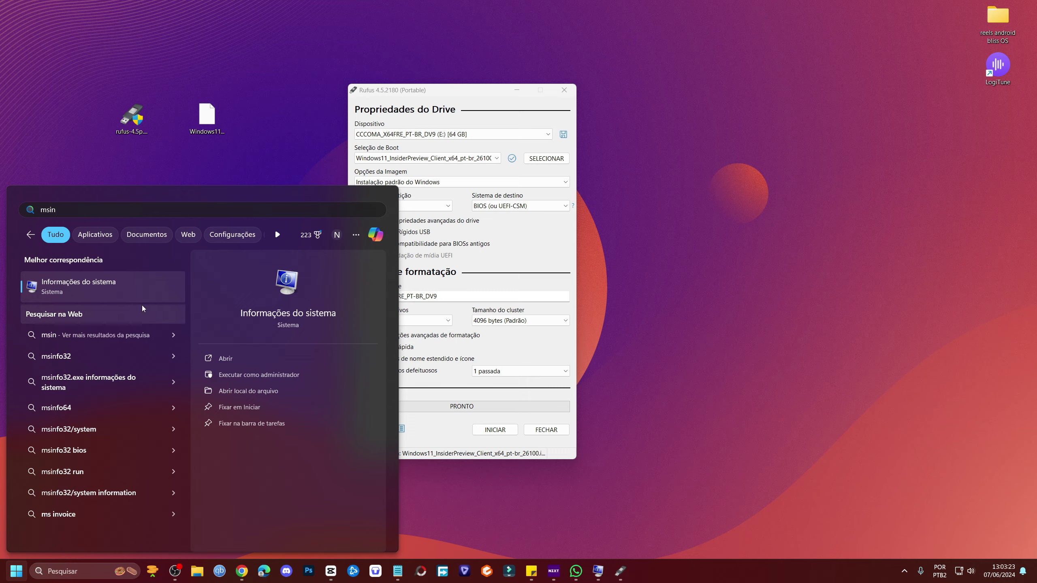
key("Return")
left_click(457, 224)
left_click(456, 215)
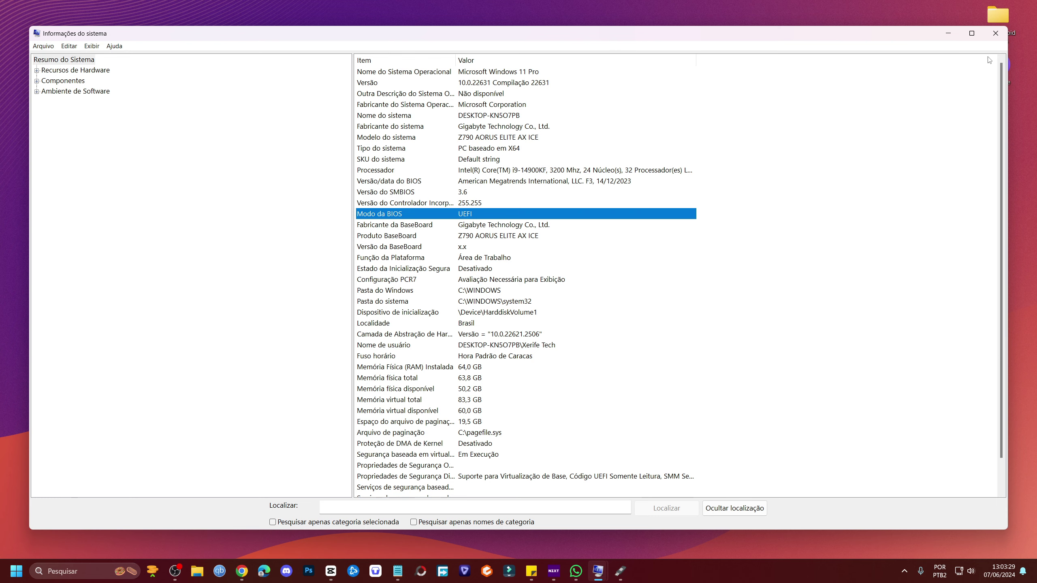
left_click(996, 33)
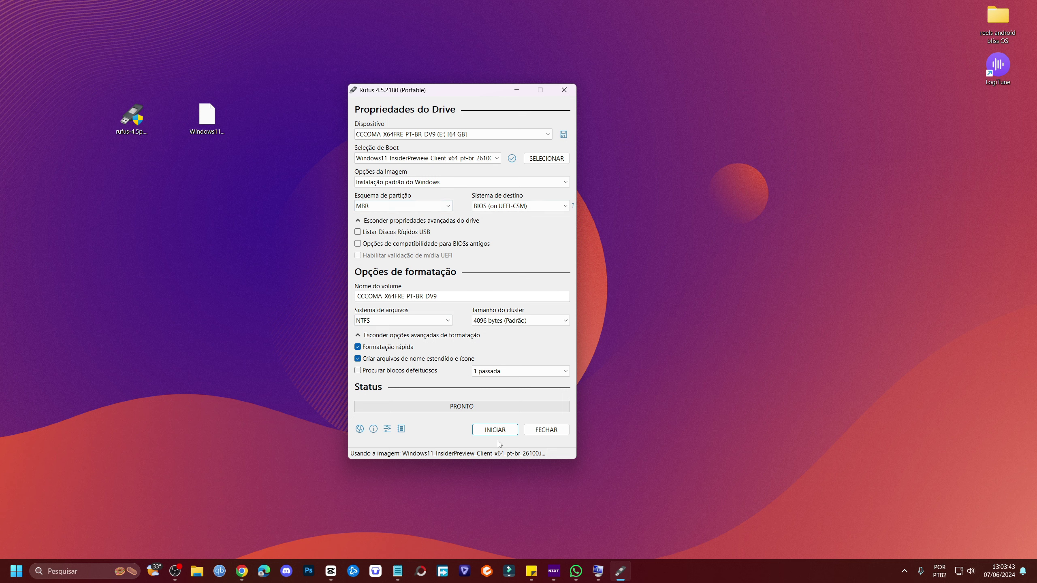
Start writing the bootable USB drive, adjusting the Windows setup options for hardware requirements, accounts, regional settings and data collection, and accept erasing the drive.
left_click(495, 431)
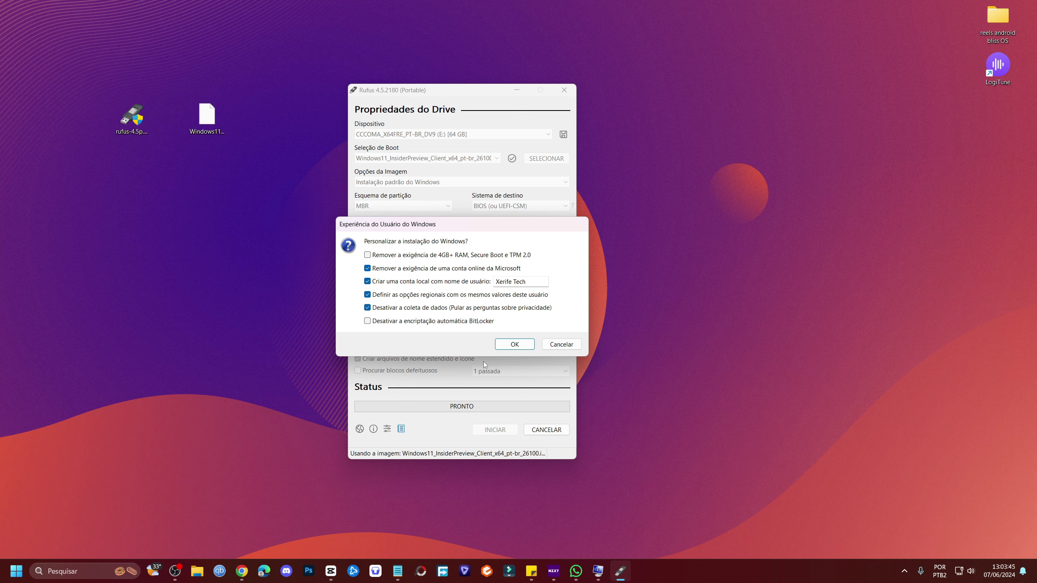
left_click(374, 256)
left_click_drag(540, 282, 420, 276)
left_click(492, 276)
left_click(414, 307)
left_click(399, 281)
left_click(399, 269)
left_click(397, 295)
left_click(446, 256)
key("Return")
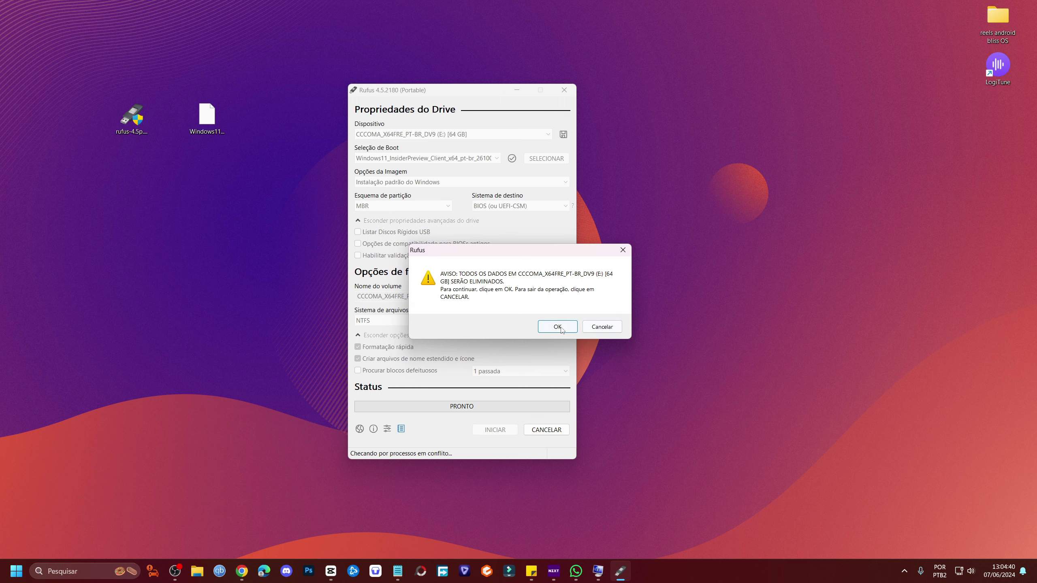
left_click(562, 328)
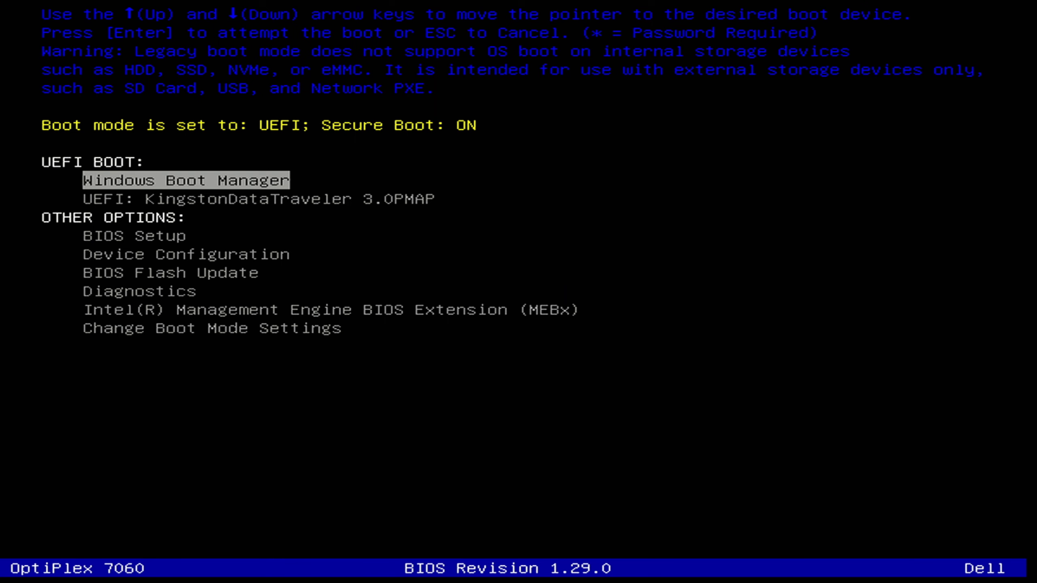
Boot the Dell OptiPlex 7060 from the UEFI: KingstonDataTraveler 3.0PMAP USB drive.
key("Down")
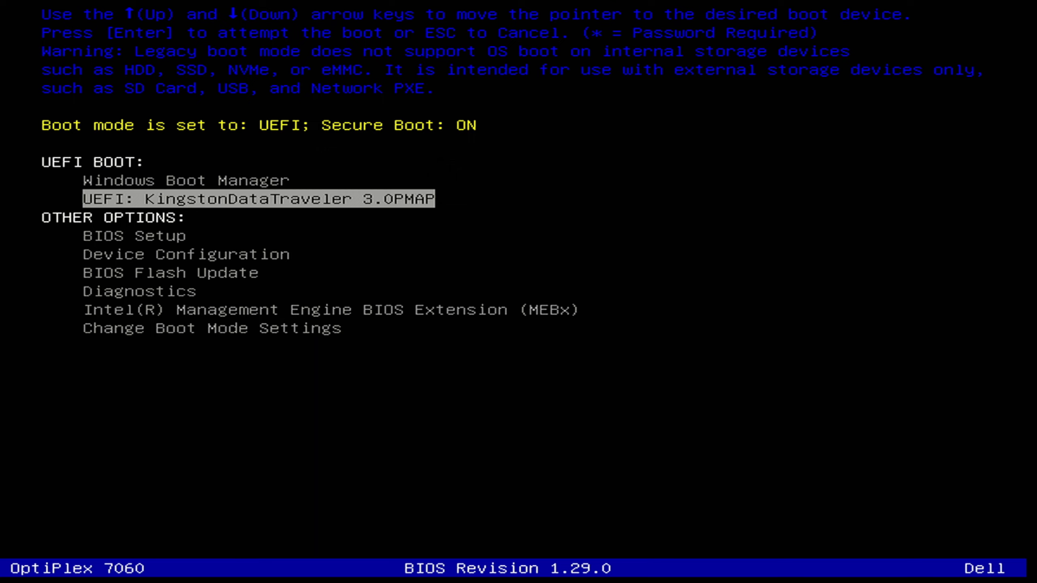
key("Return")
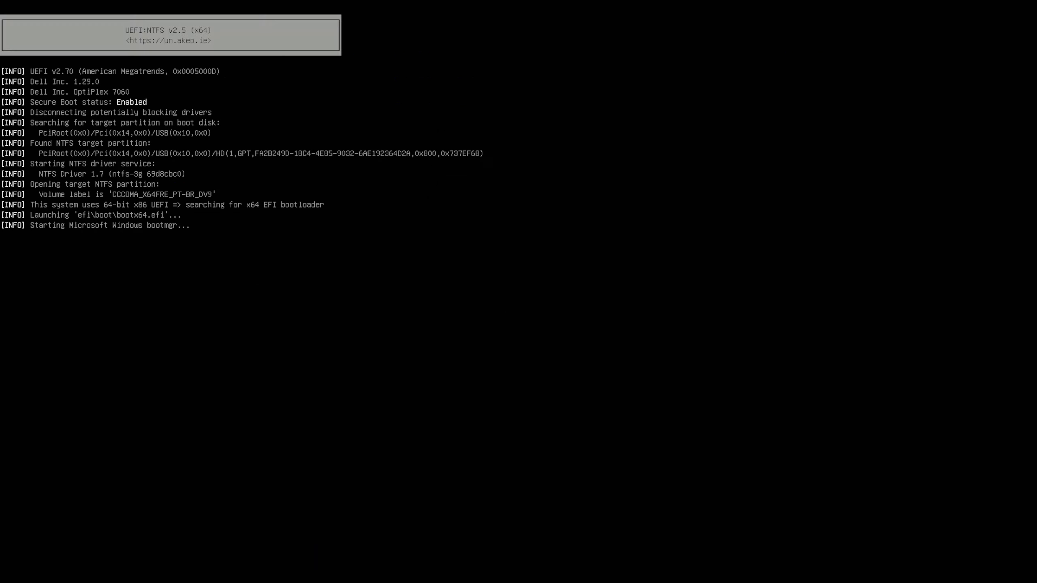